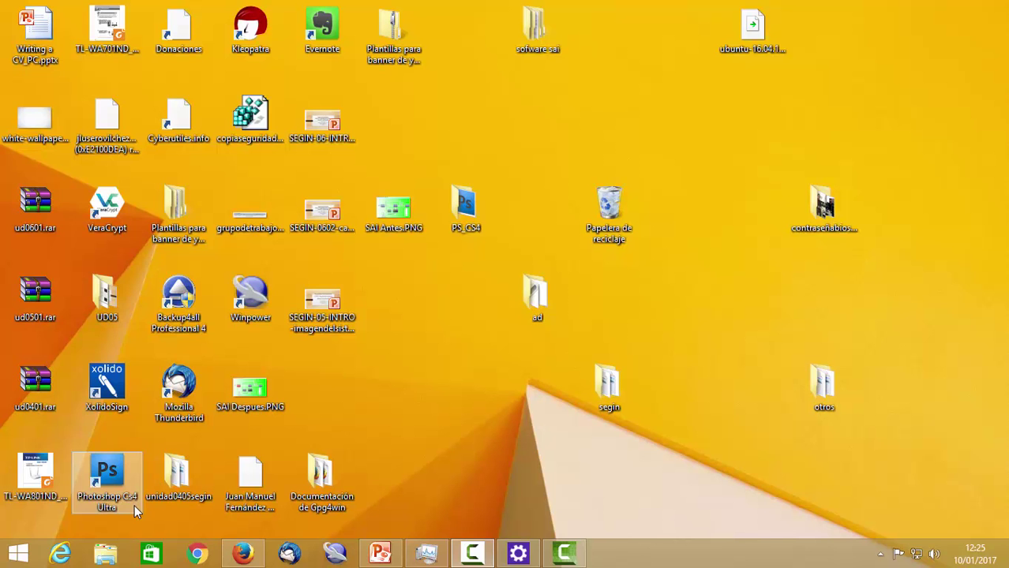
# Step: Search Windows for "directivas de segiridad windows 8" and leave the web results for the desktop
pyautogui.click(31, 553)
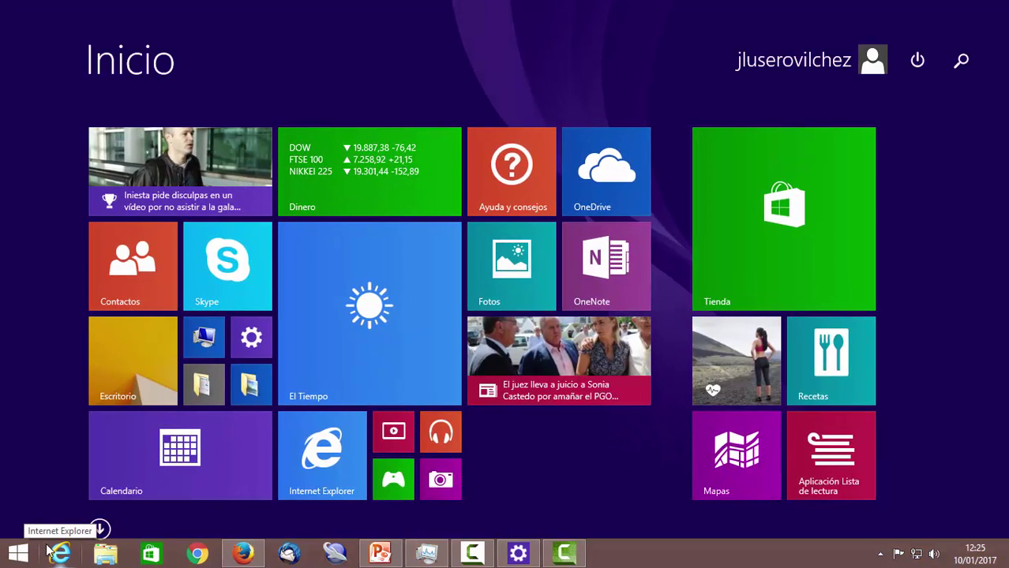
pyautogui.write('dire')
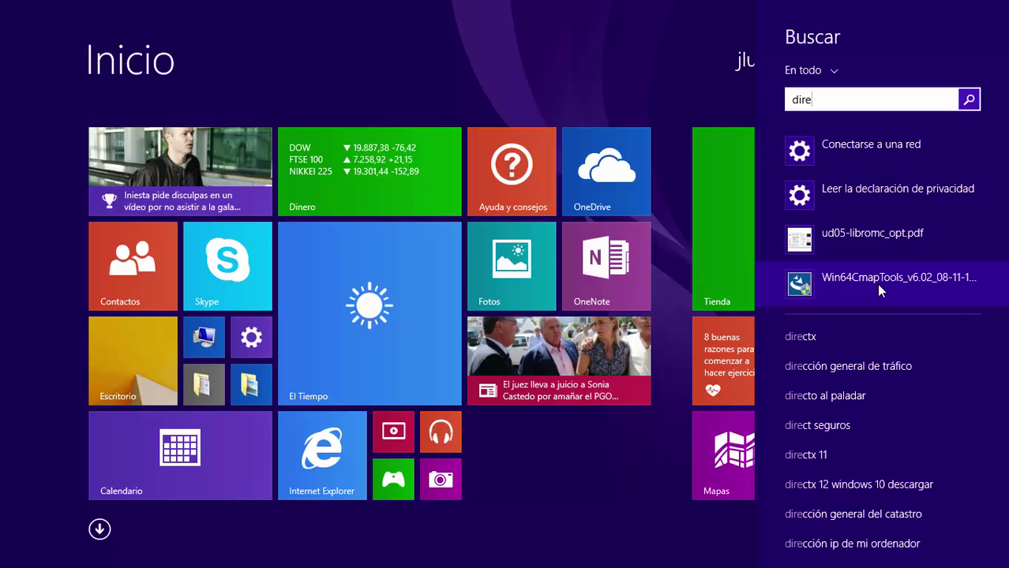
pyautogui.write('ctivas')
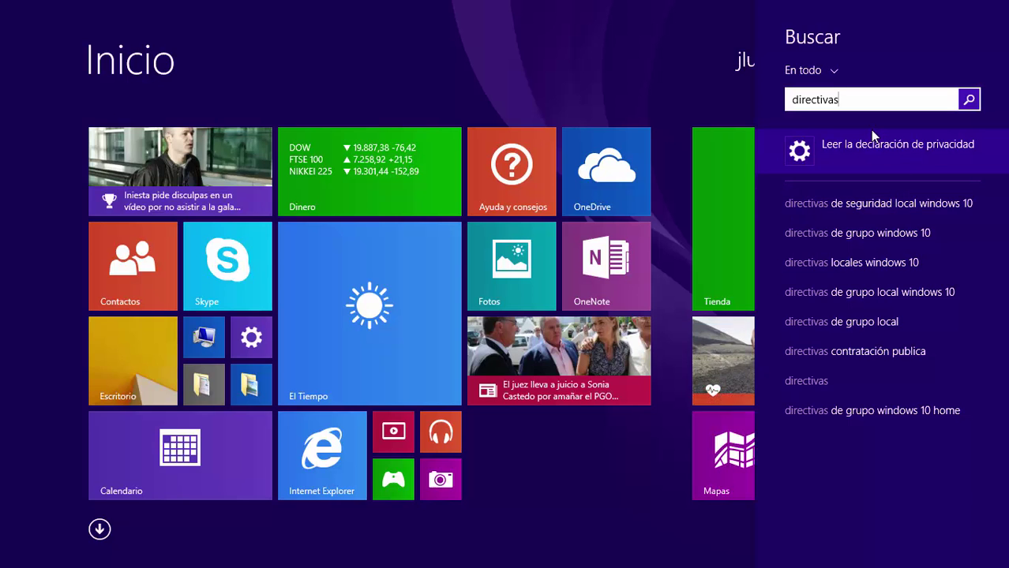
pyautogui.write('de segu')
pyautogui.press('BackSpace')
pyautogui.press('BackSpace')
pyautogui.press('BackSpace')
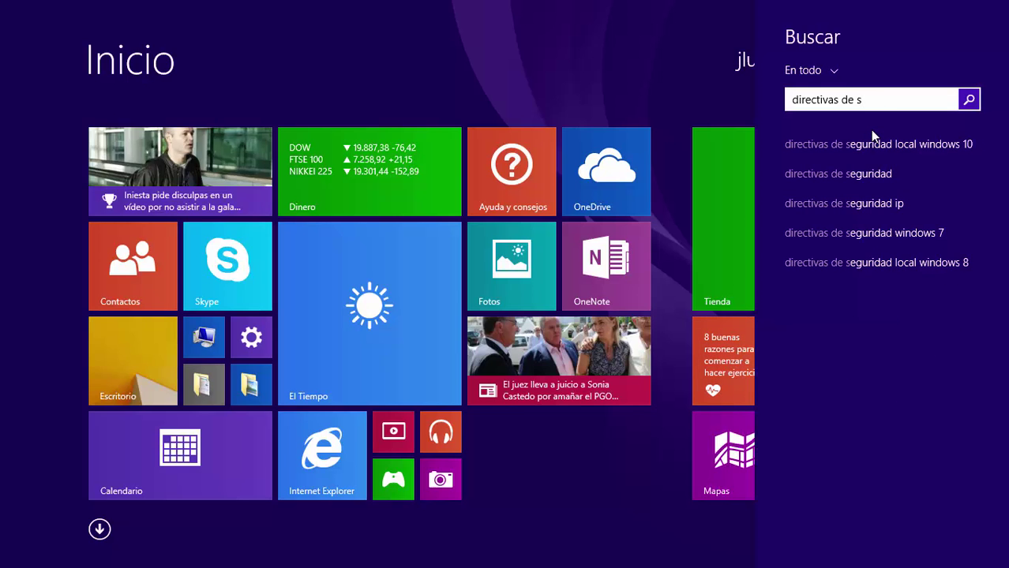
pyautogui.write('egiridad windows 8')
pyautogui.press('Return')
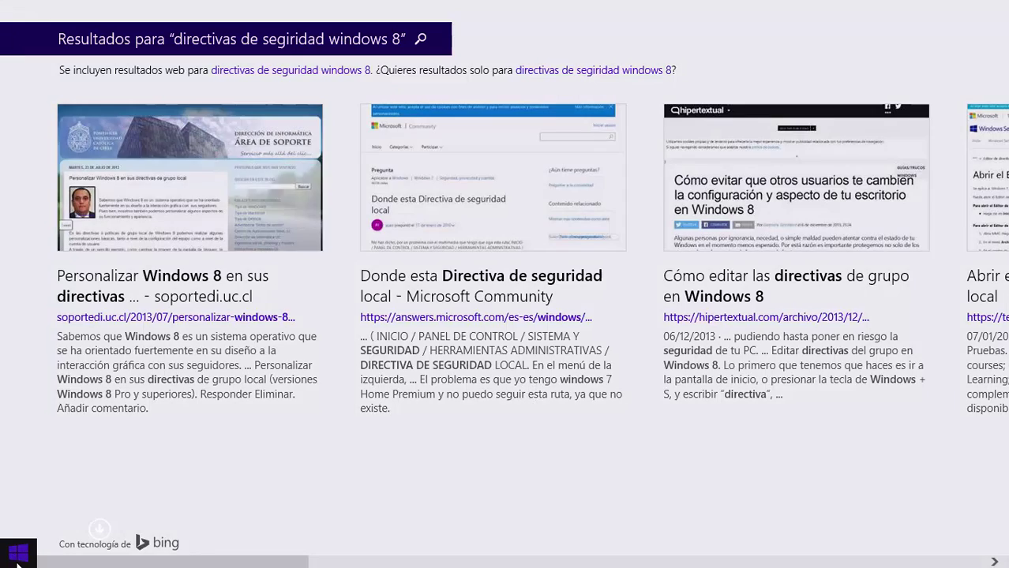
pyautogui.click(17, 560)
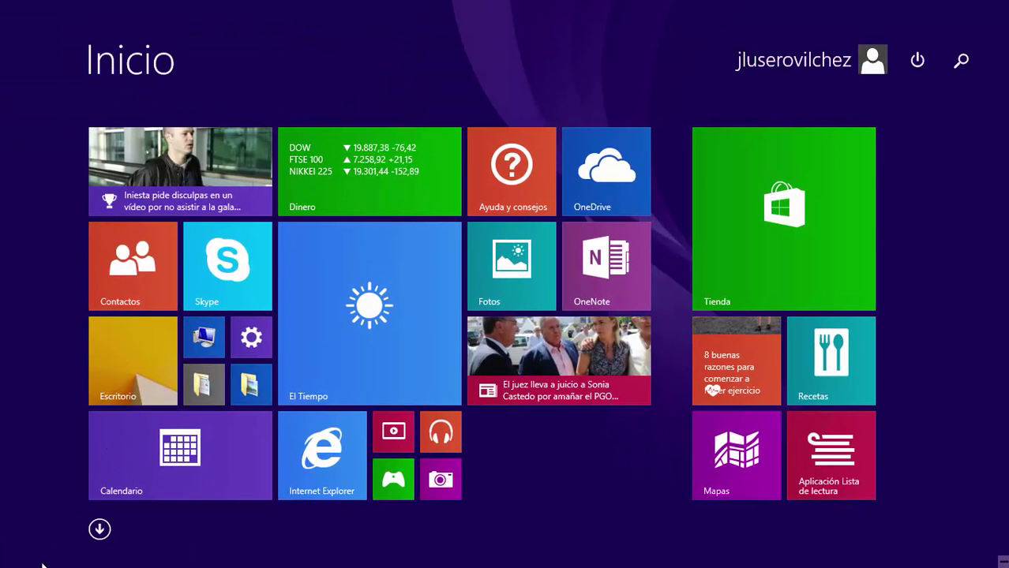
pyautogui.click(27, 561)
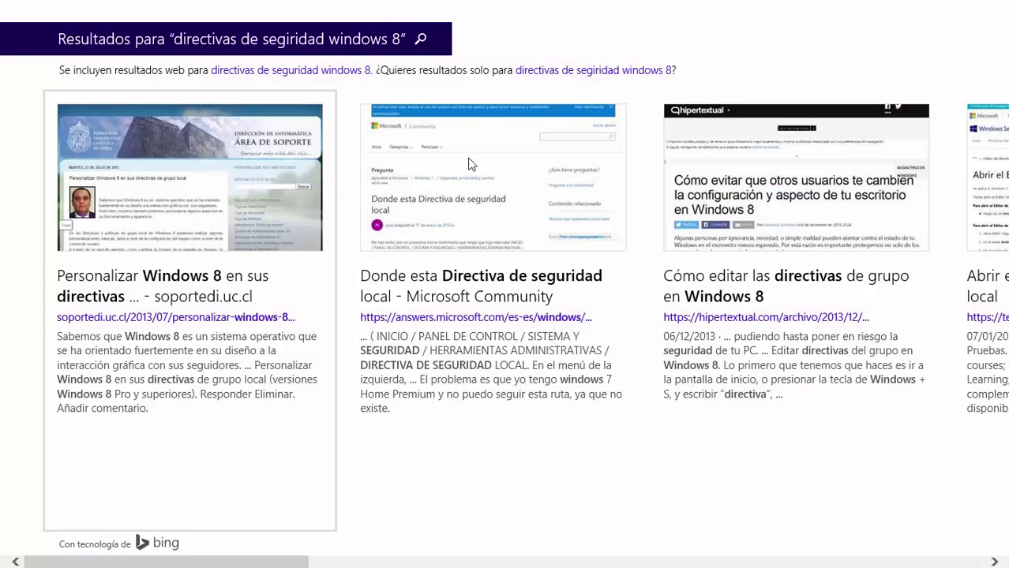
pyautogui.click(983, 7)
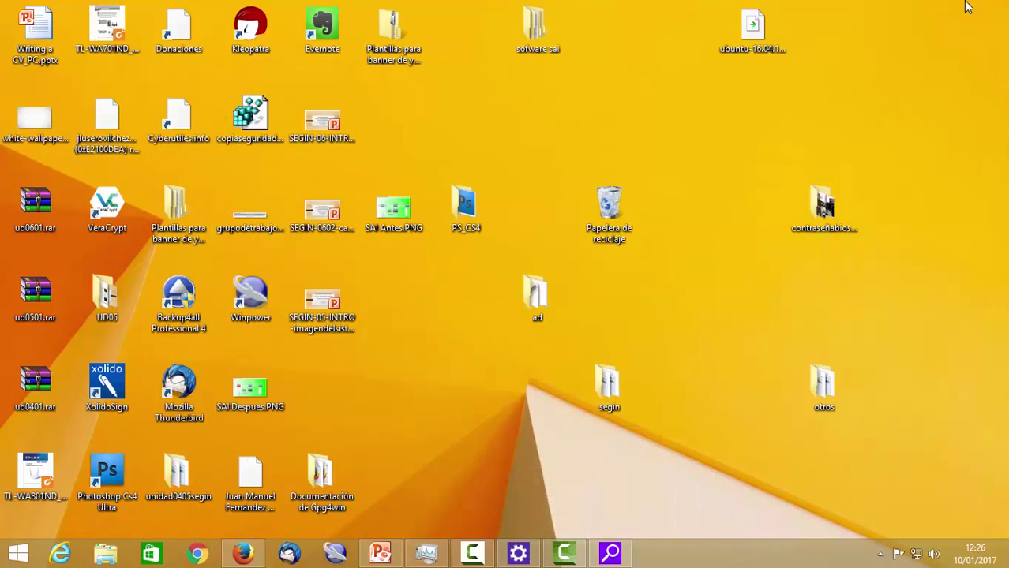
# Step: Open Herramientas administrativas from the Sistema y seguridad category of the Control Panel
pyautogui.rightClick(18, 554)
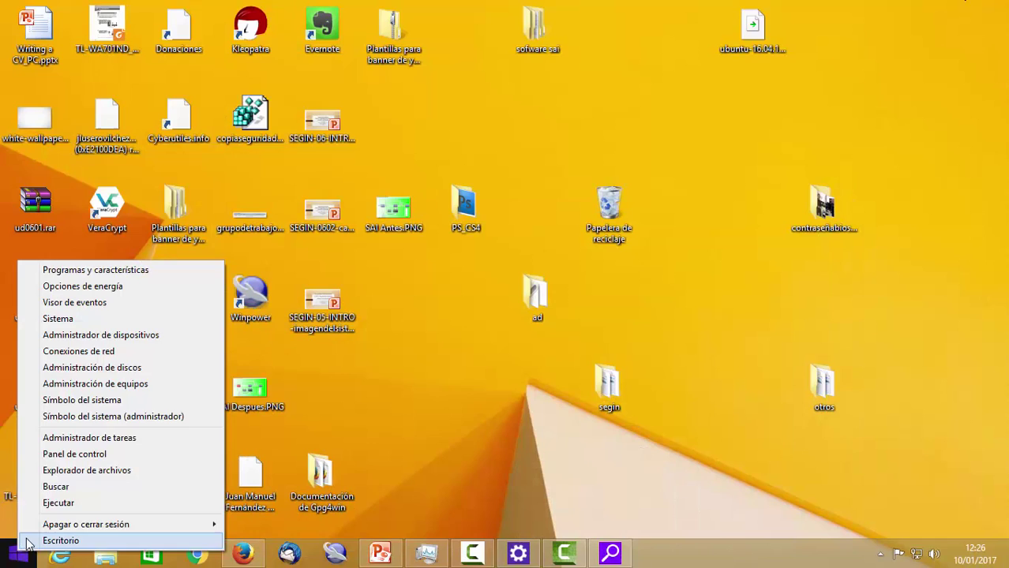
pyautogui.click(89, 455)
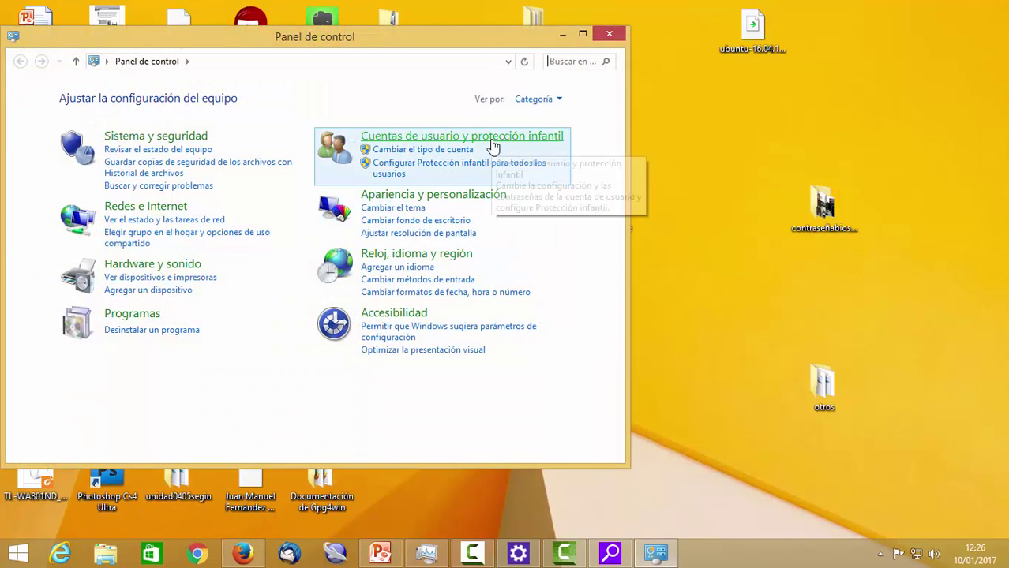
pyautogui.click(163, 145)
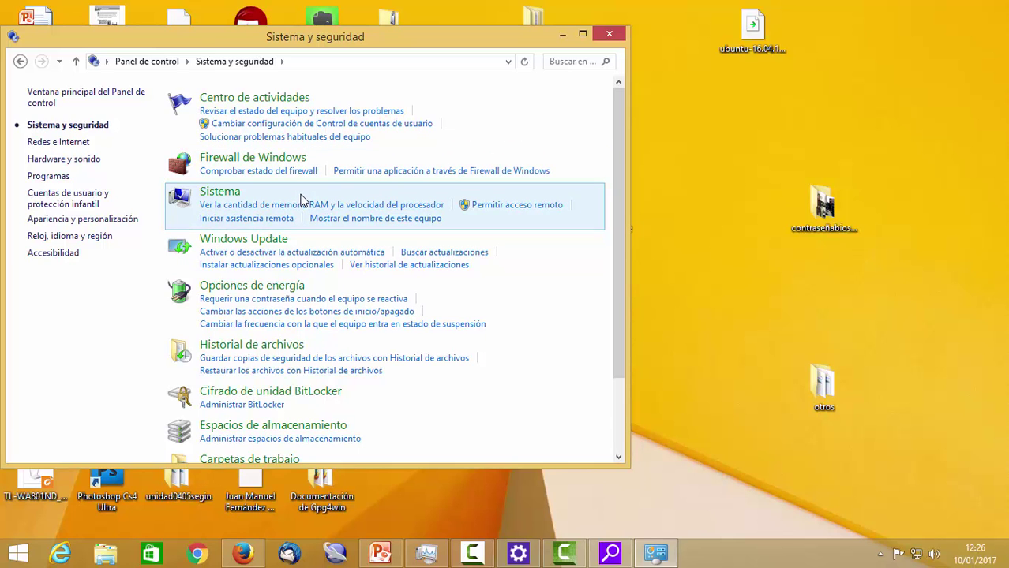
pyautogui.scroll(-3, 300, 206)
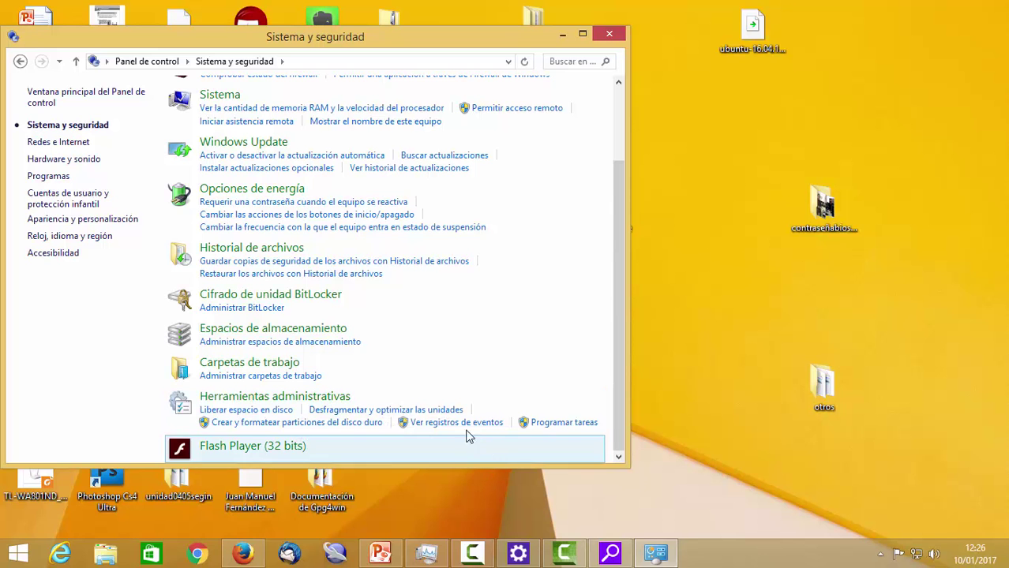
pyautogui.click(321, 397)
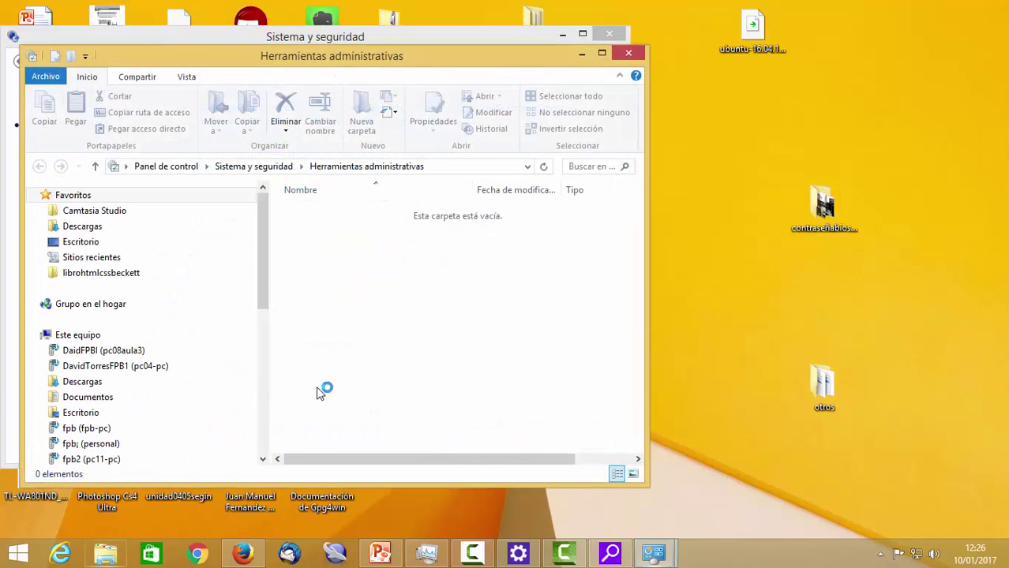
# Step: Maximize the administrative tools window, open Directiva de seguridad local and move its window away from the screen corner
pyautogui.doubleClick(446, 54)
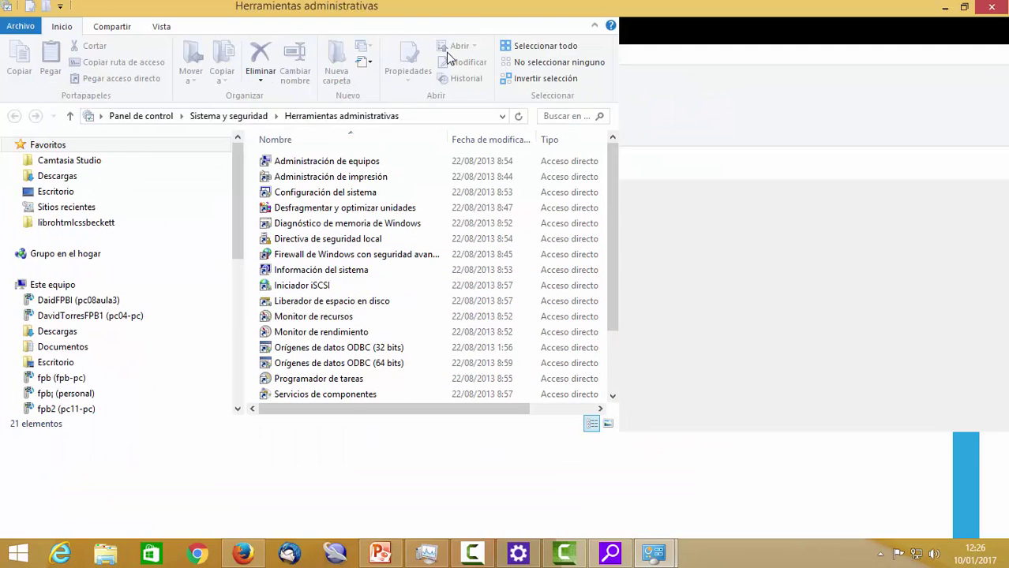
pyautogui.click(349, 245)
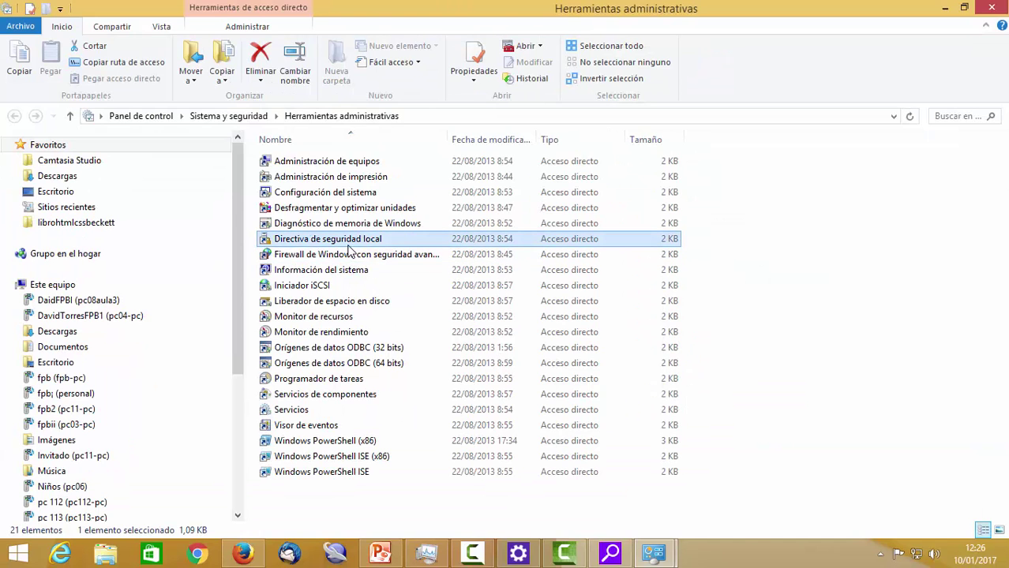
pyautogui.doubleClick(349, 247)
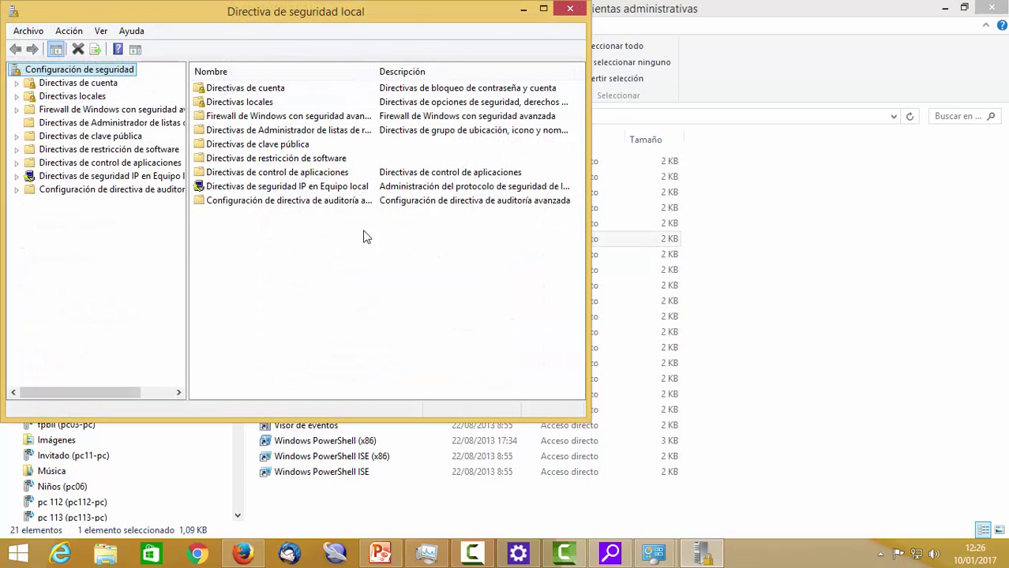
pyautogui.moveTo(396, 19); pyautogui.dragTo(463, 47)
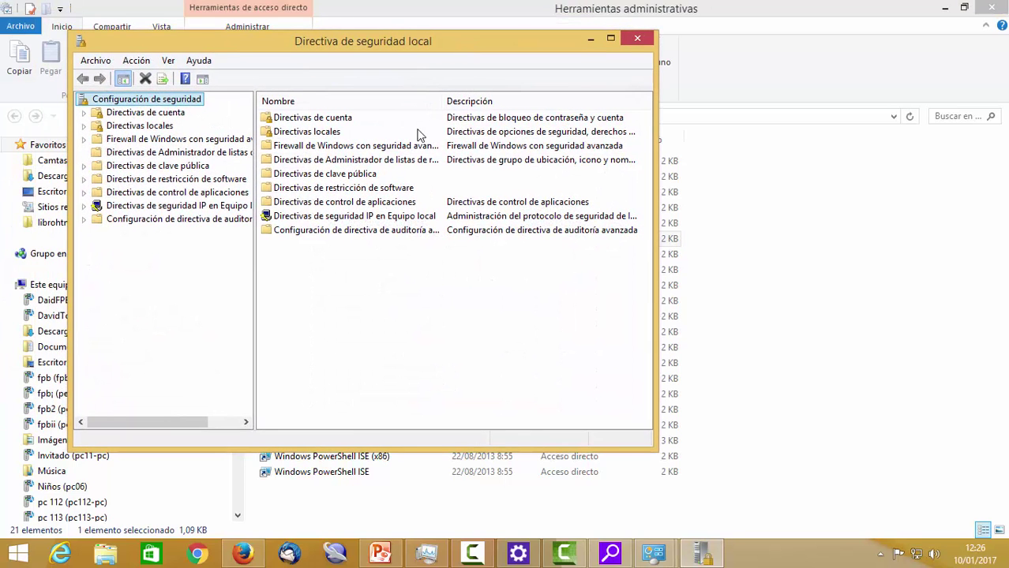
# Step: Look through the Directivas de clave pública and Directivas locales folders, widening the Nombre column of the policy list
pyautogui.doubleClick(365, 176)
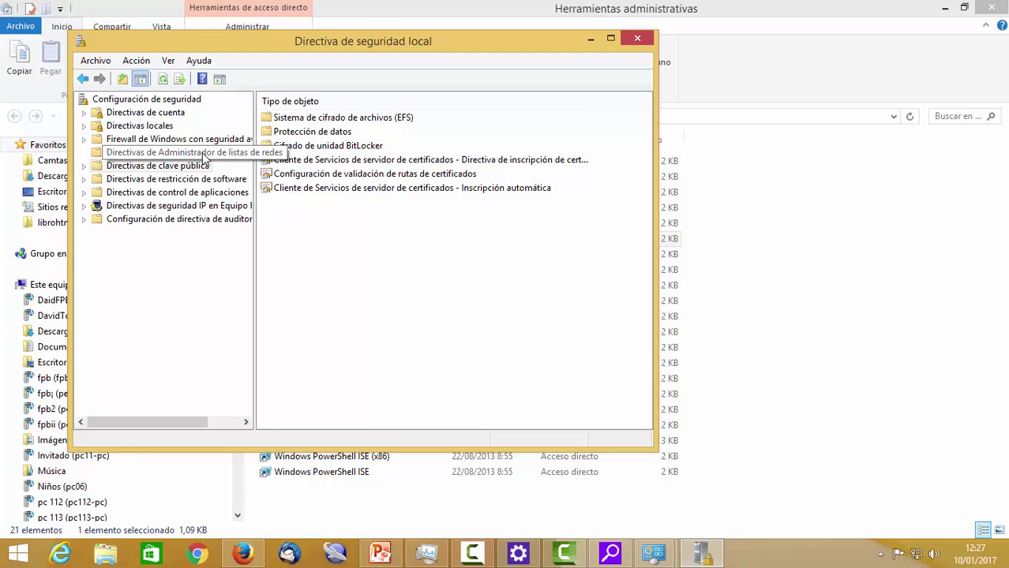
pyautogui.click(83, 79)
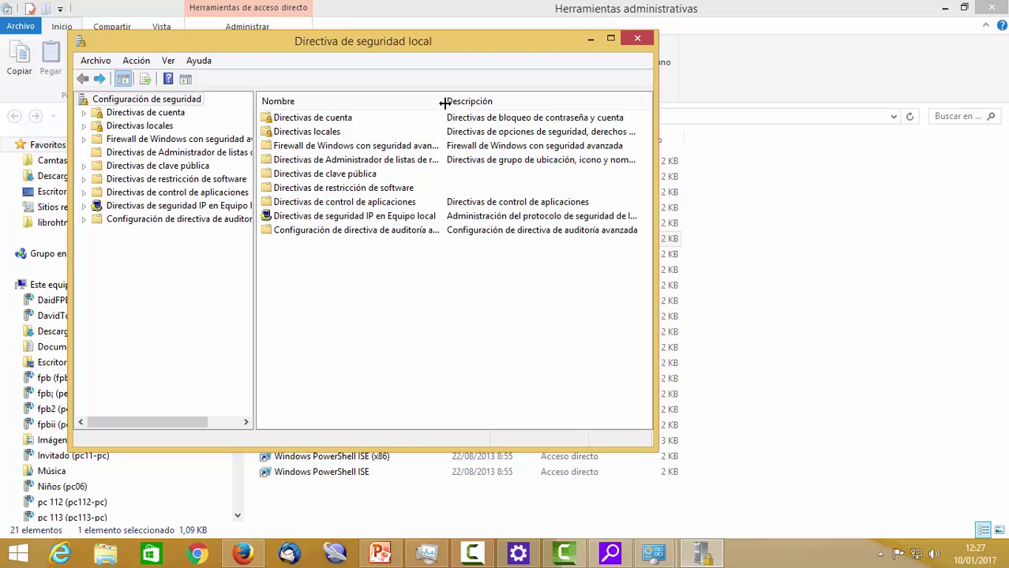
pyautogui.moveTo(444, 103); pyautogui.dragTo(499, 101)
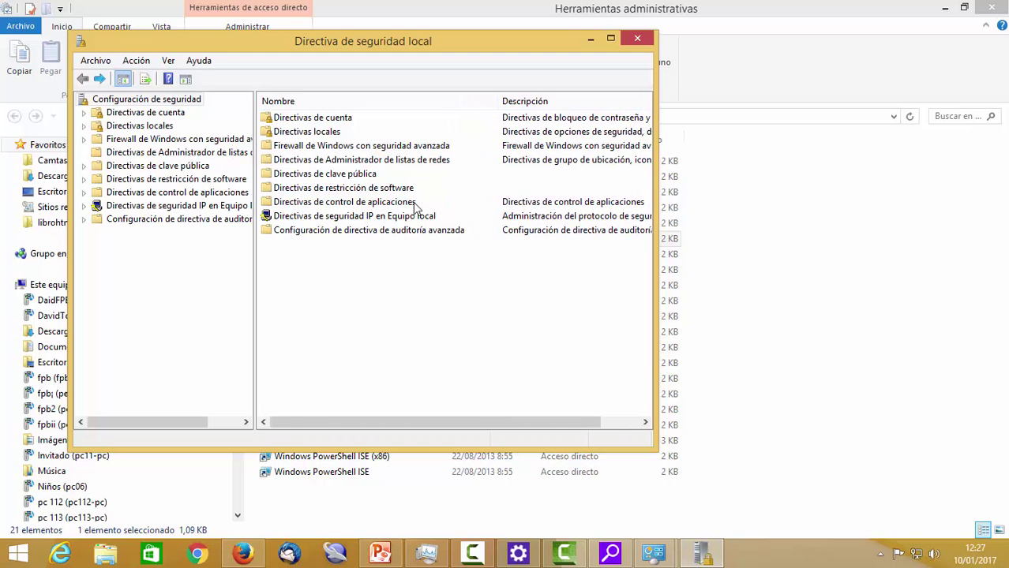
pyautogui.doubleClick(327, 134)
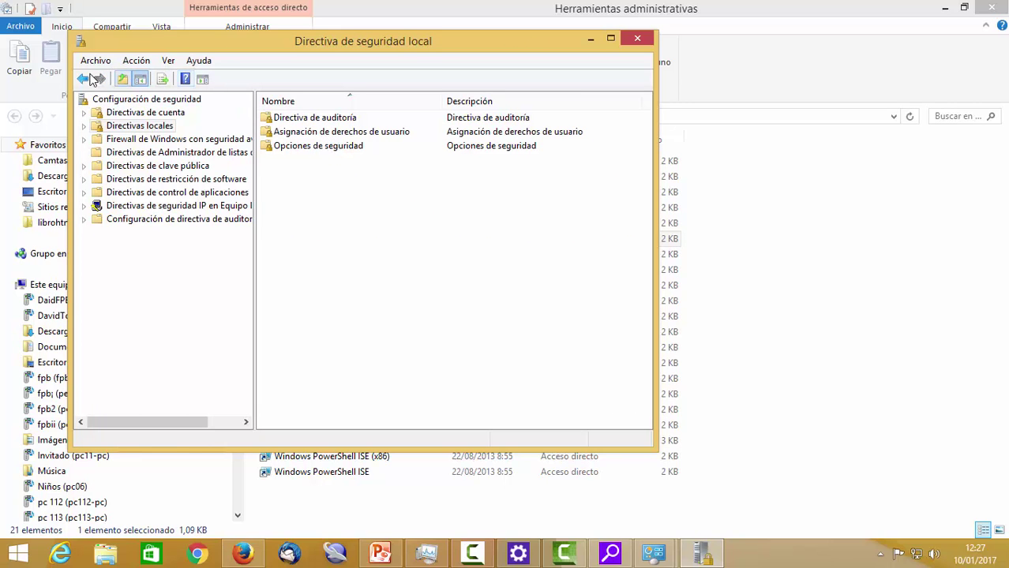
pyautogui.click(88, 78)
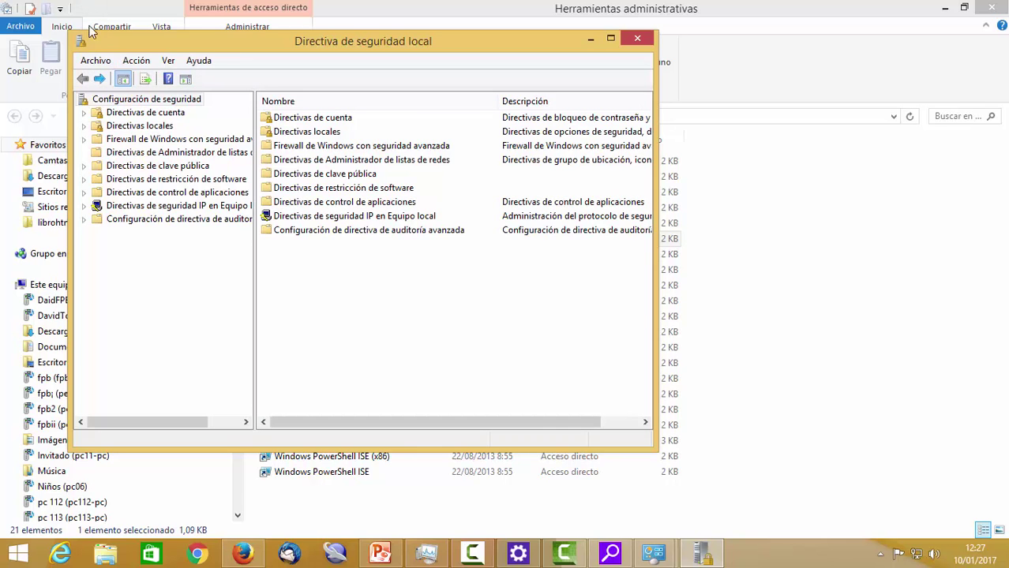
# Step: In Directiva de contraseñas under Directivas de cuenta, set Longitud mínima de la contraseña to 8 characters and read its explanation
pyautogui.doubleClick(134, 113)
pyautogui.click(143, 127)
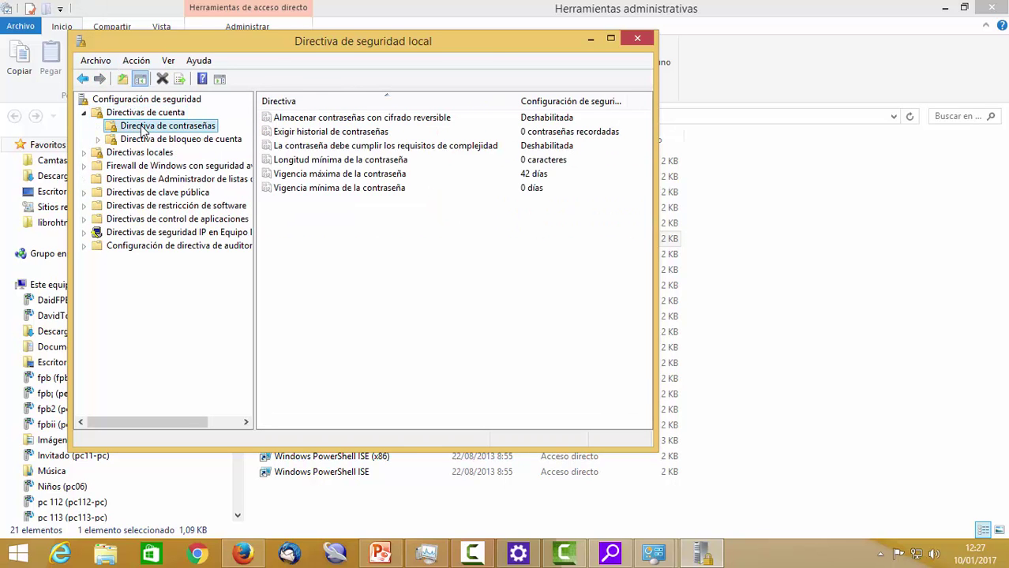
pyautogui.doubleClick(363, 161)
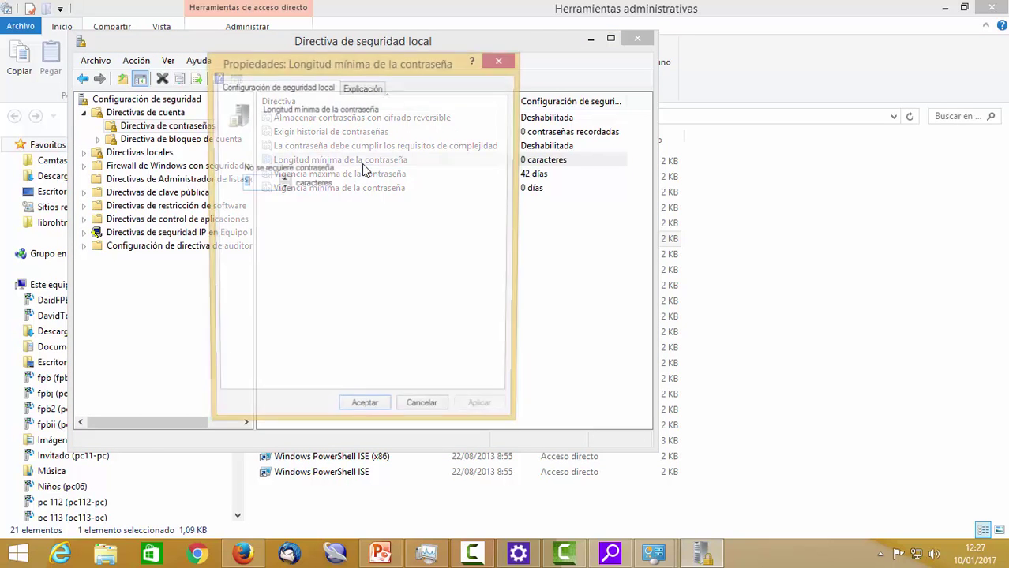
pyautogui.click(281, 180)
pyautogui.doubleClick(283, 180)
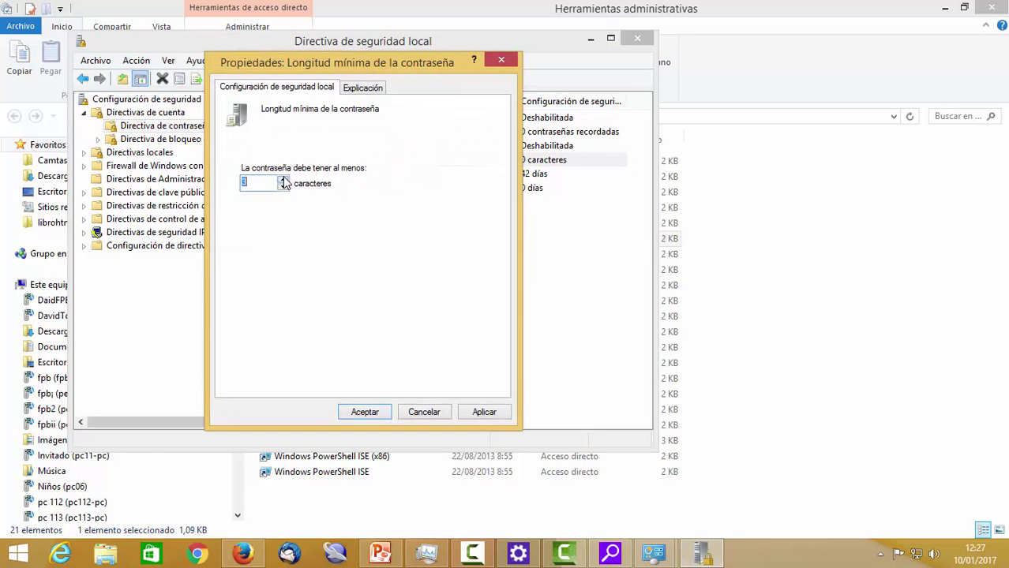
pyautogui.click(283, 186)
pyautogui.click(284, 187)
pyautogui.click(349, 91)
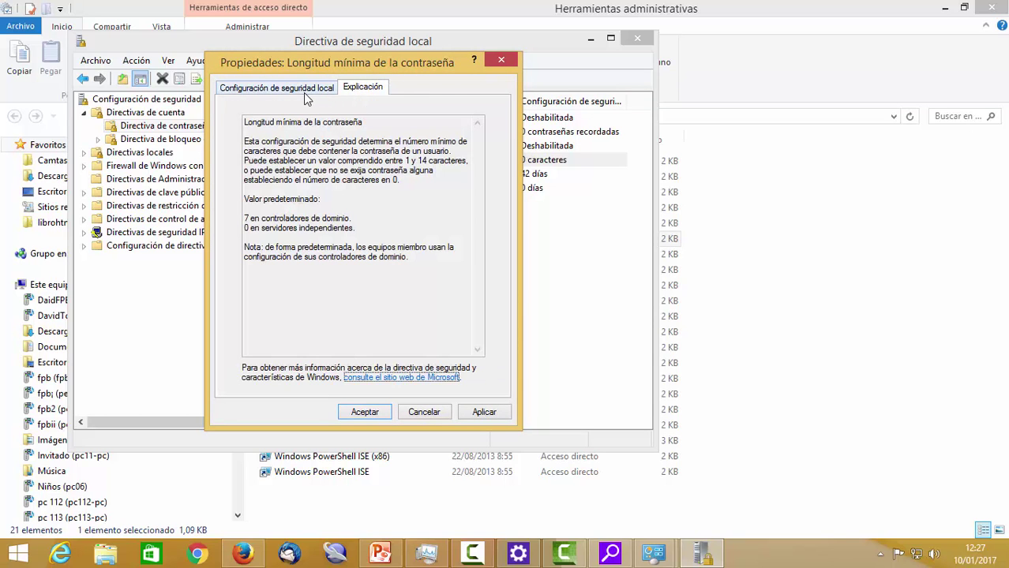
pyautogui.click(304, 92)
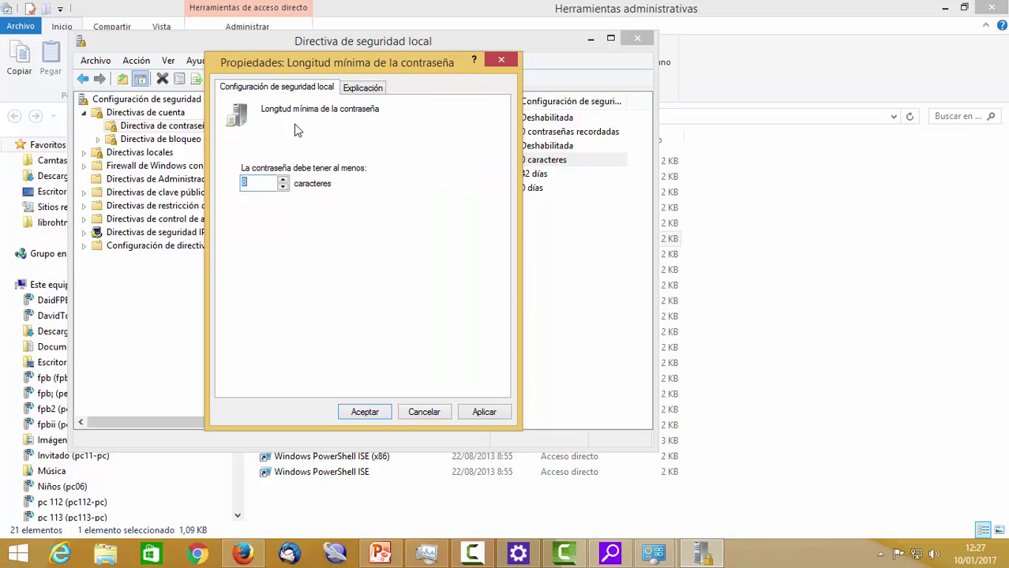
pyautogui.click(365, 413)
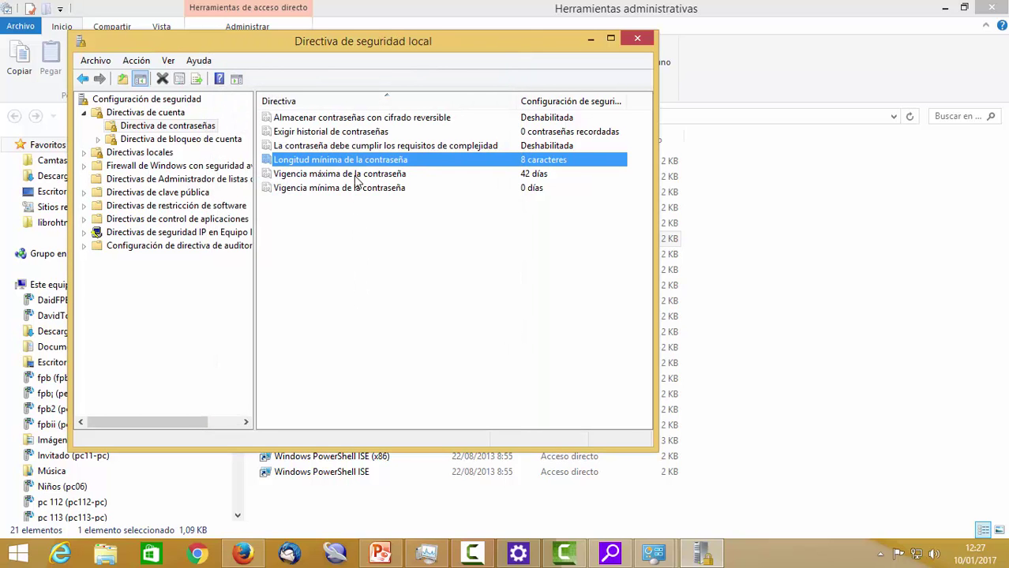
# Step: Set Vigencia máxima de la contraseña so that passwords expire in 365 days
pyautogui.doubleClick(356, 180)
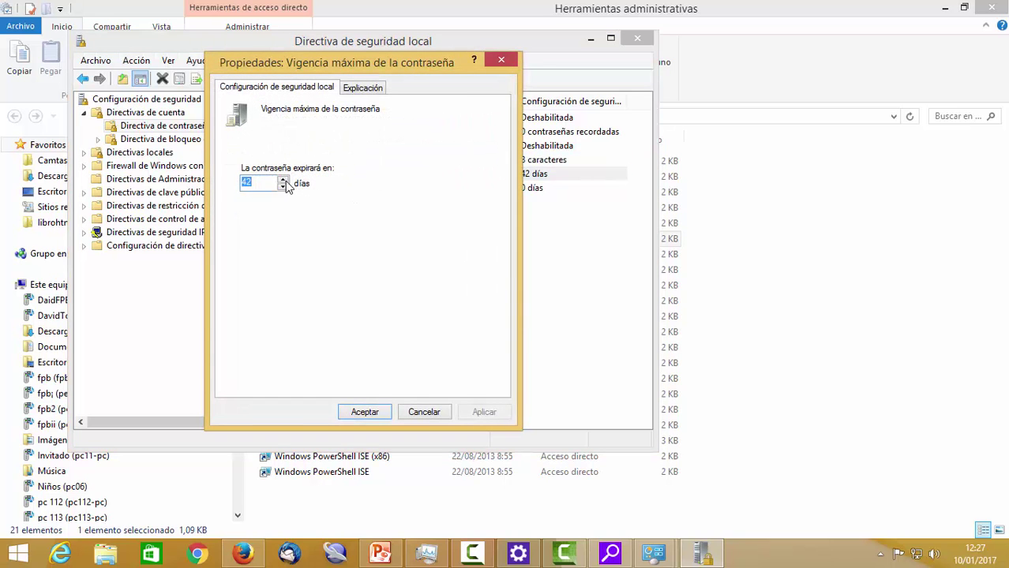
pyautogui.doubleClick(265, 180)
pyautogui.write('365')
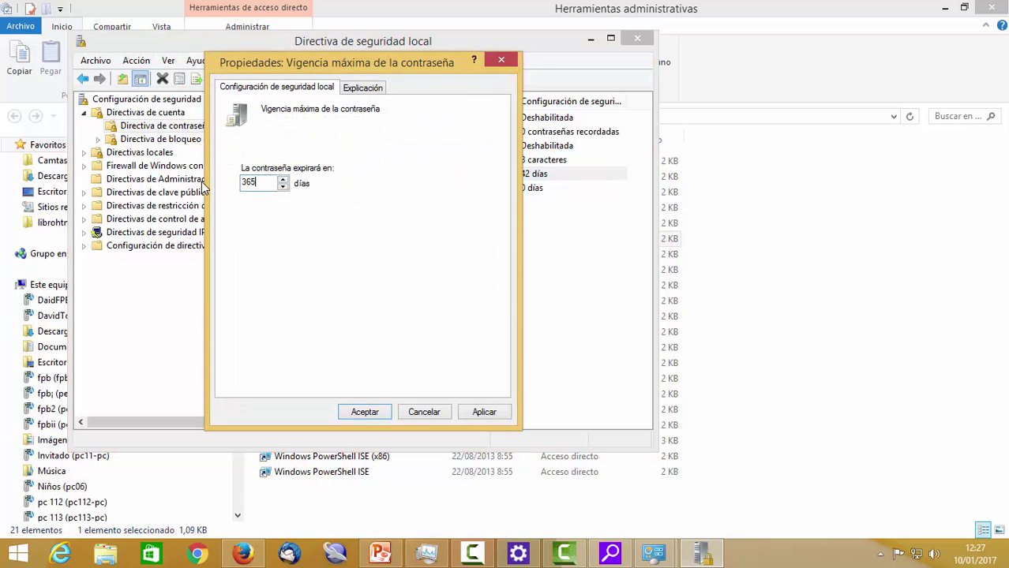
pyautogui.click(386, 412)
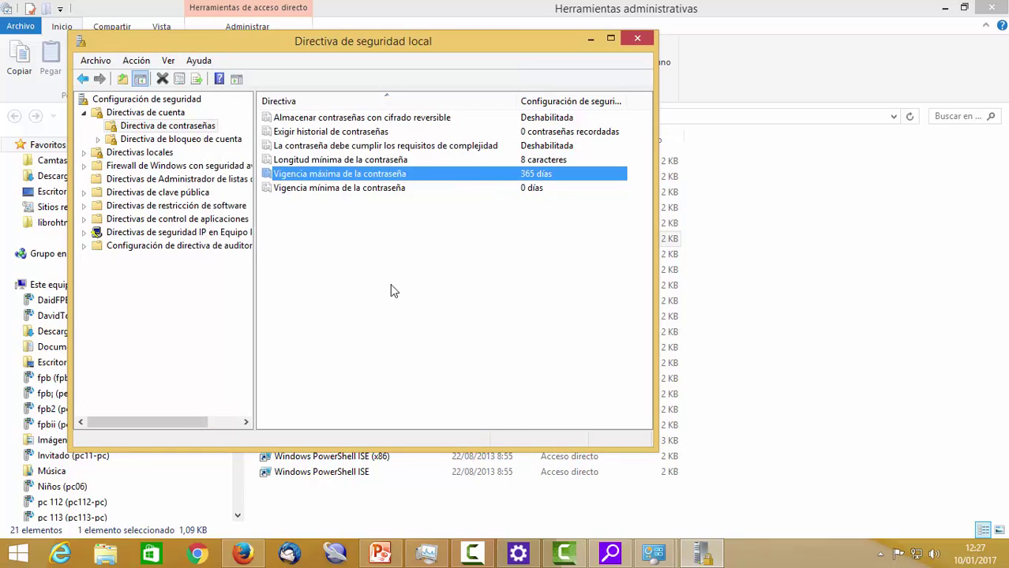
# Step: Set the password complexity requirements policy to Habilitada, reading its explanation before accepting
pyautogui.doubleClick(377, 146)
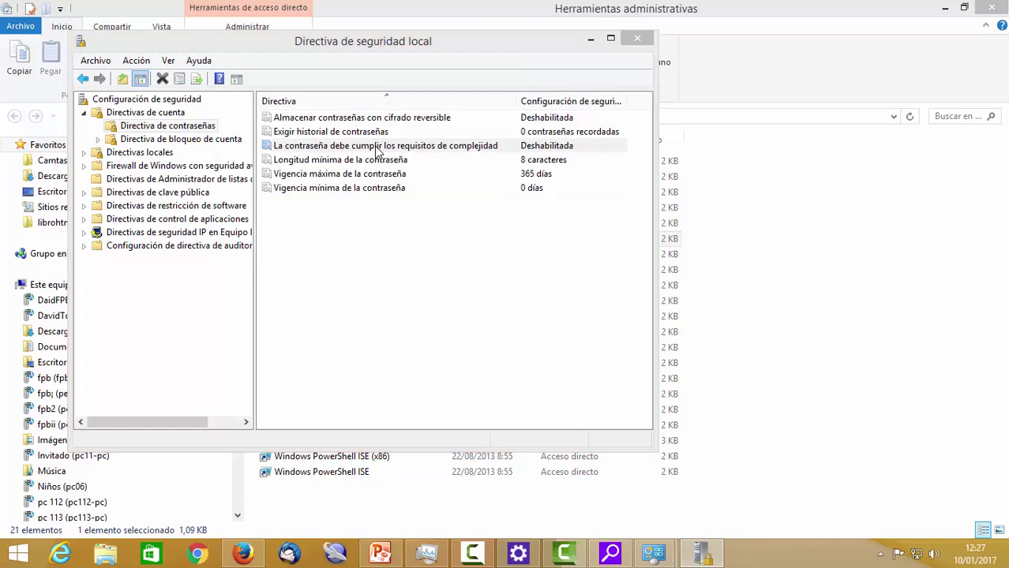
pyautogui.click(247, 161)
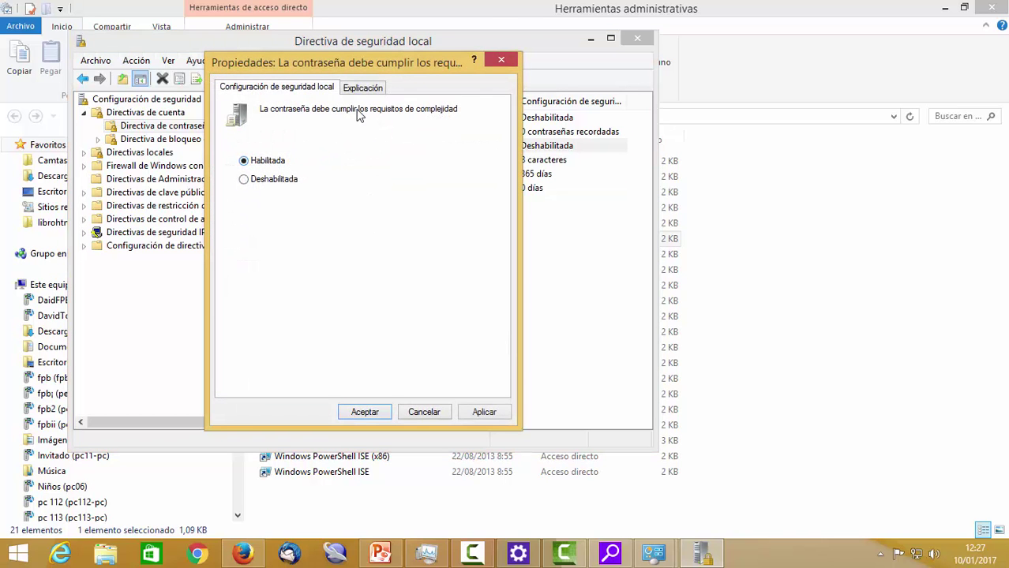
pyautogui.click(369, 90)
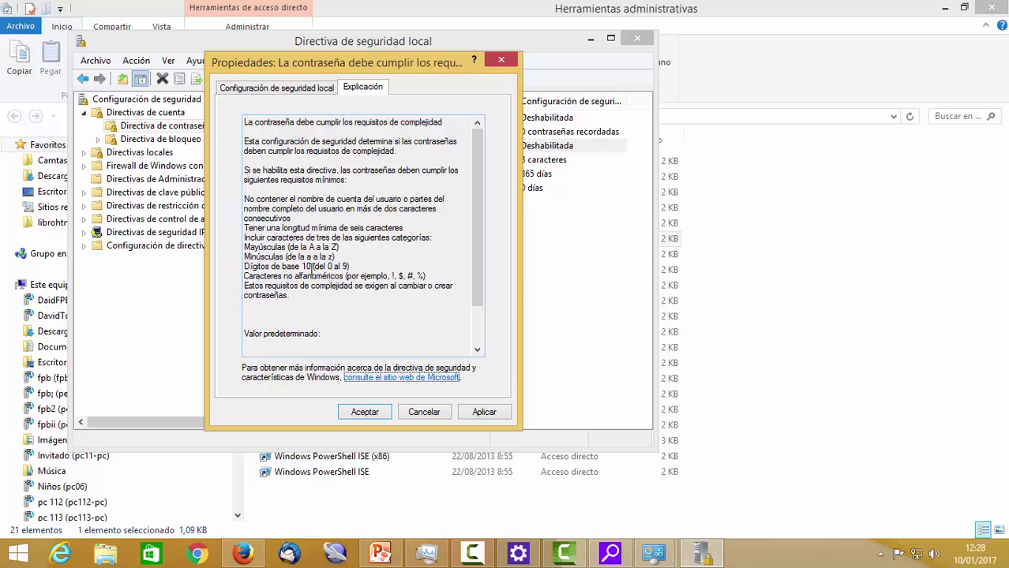
pyautogui.click(364, 415)
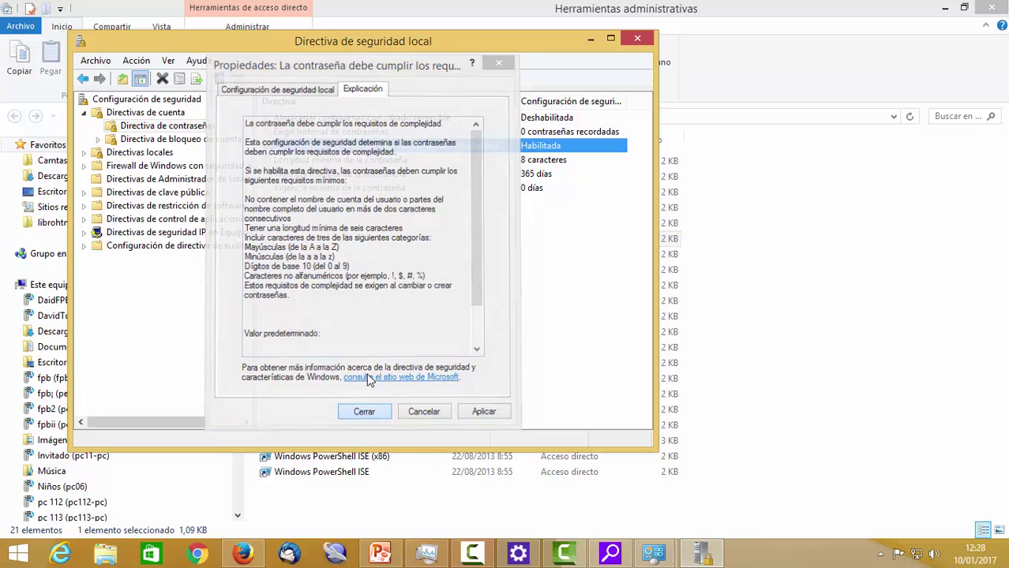
# Step: Check the Almacenar contraseñas con cifrado reversible policy's setting and close its properties
pyautogui.doubleClick(354, 120)
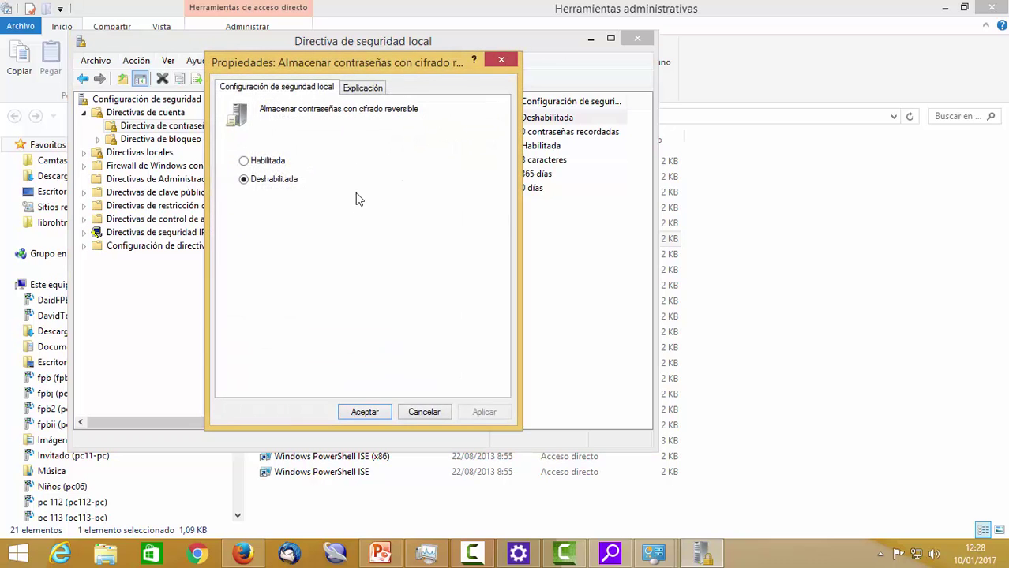
pyautogui.click(363, 412)
pyautogui.click(386, 359)
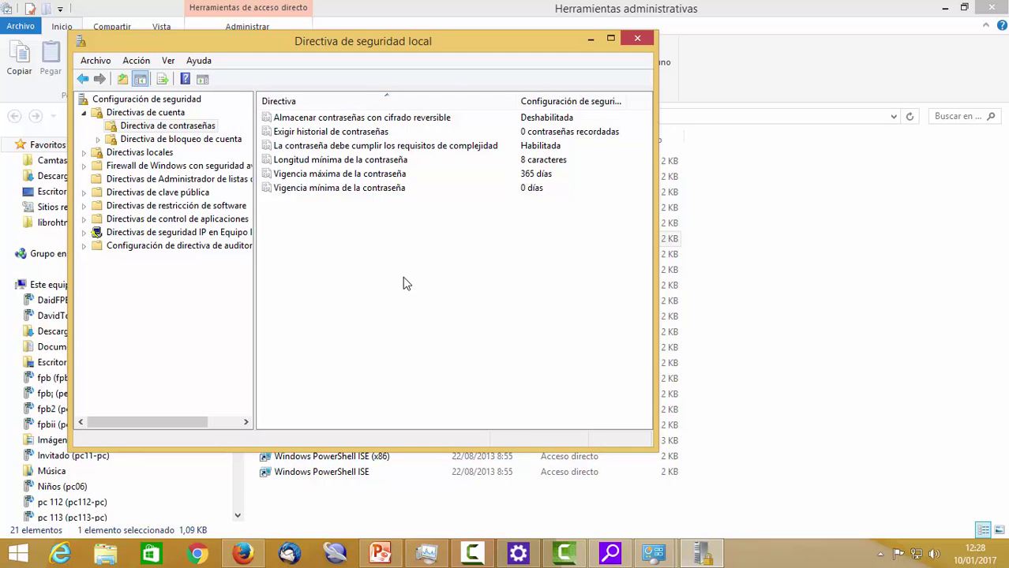